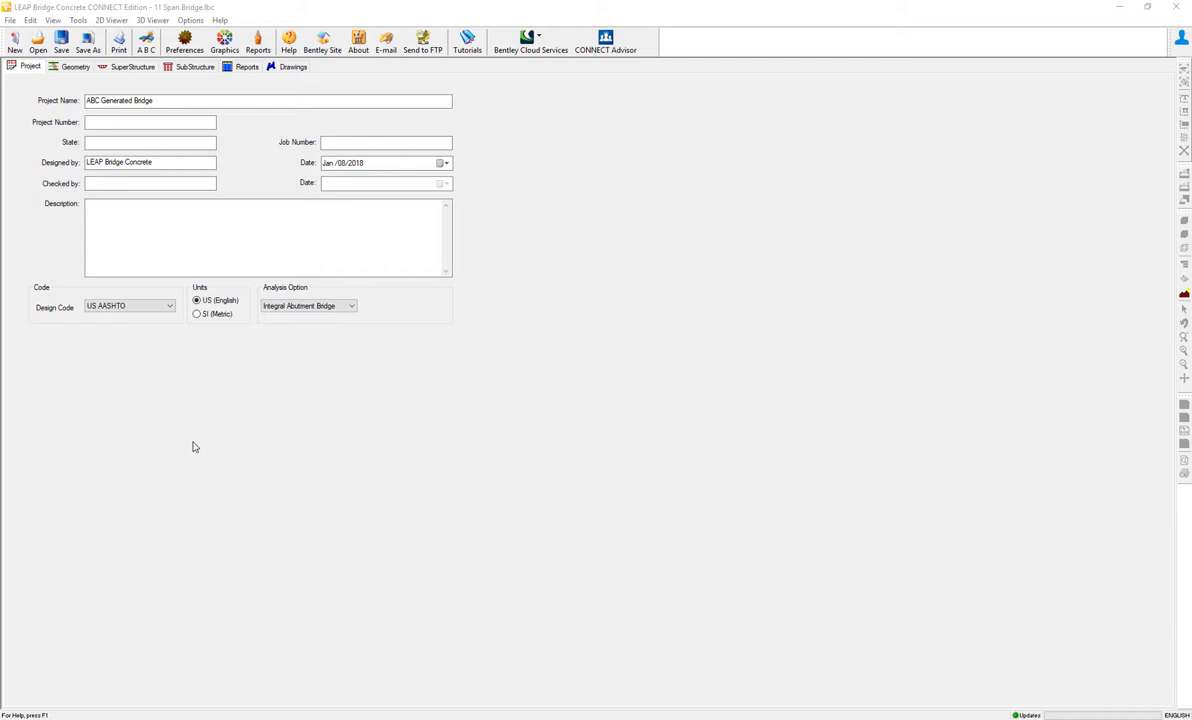
Orbit the 3D bridge model, then show the 814 ft superstructure span layout and cross section.
click(75, 66)
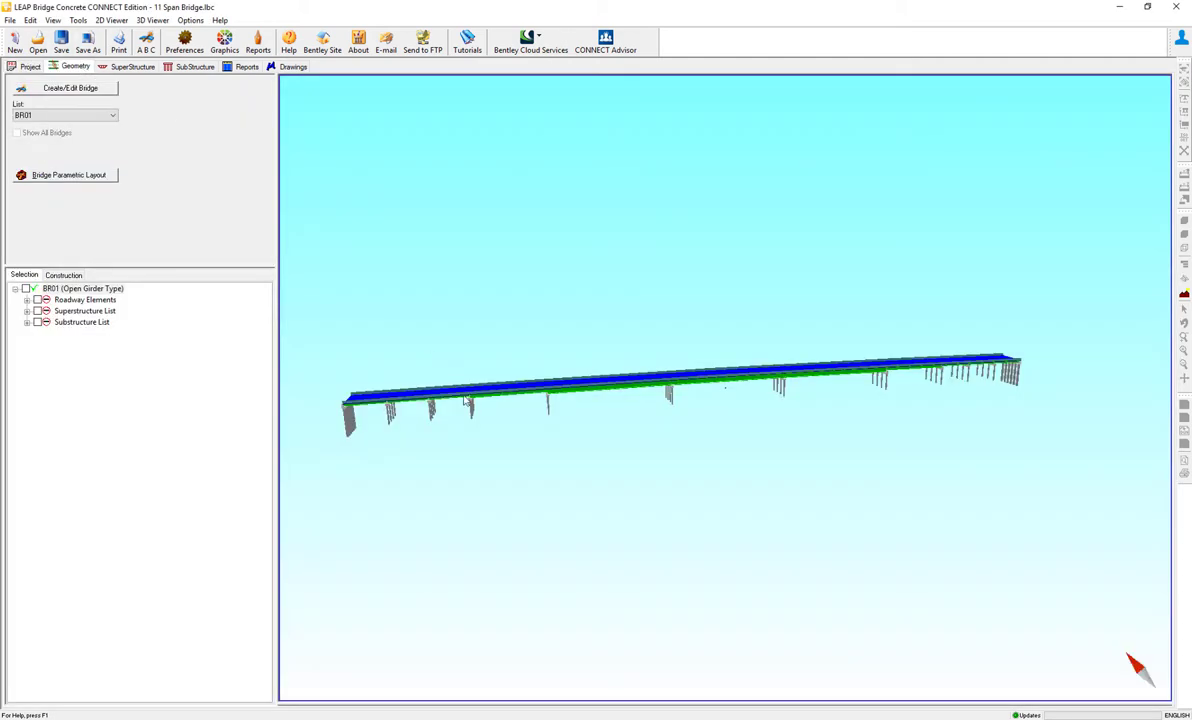
drag(435, 375, 493, 372)
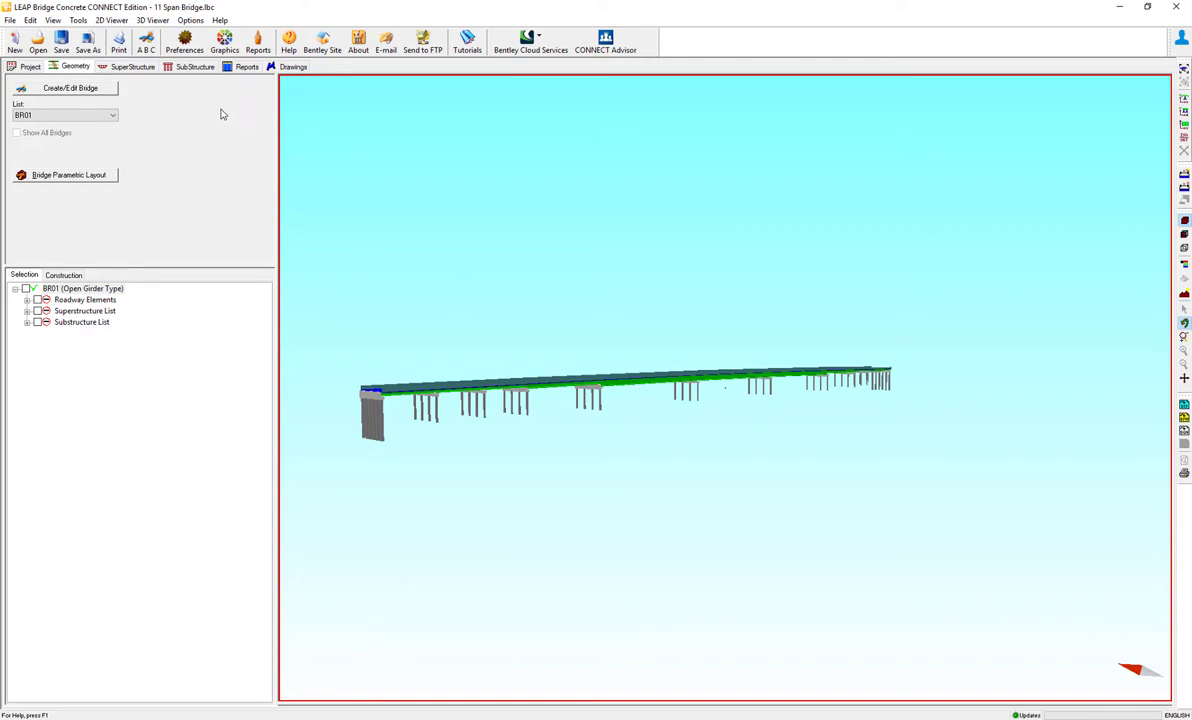
click(133, 67)
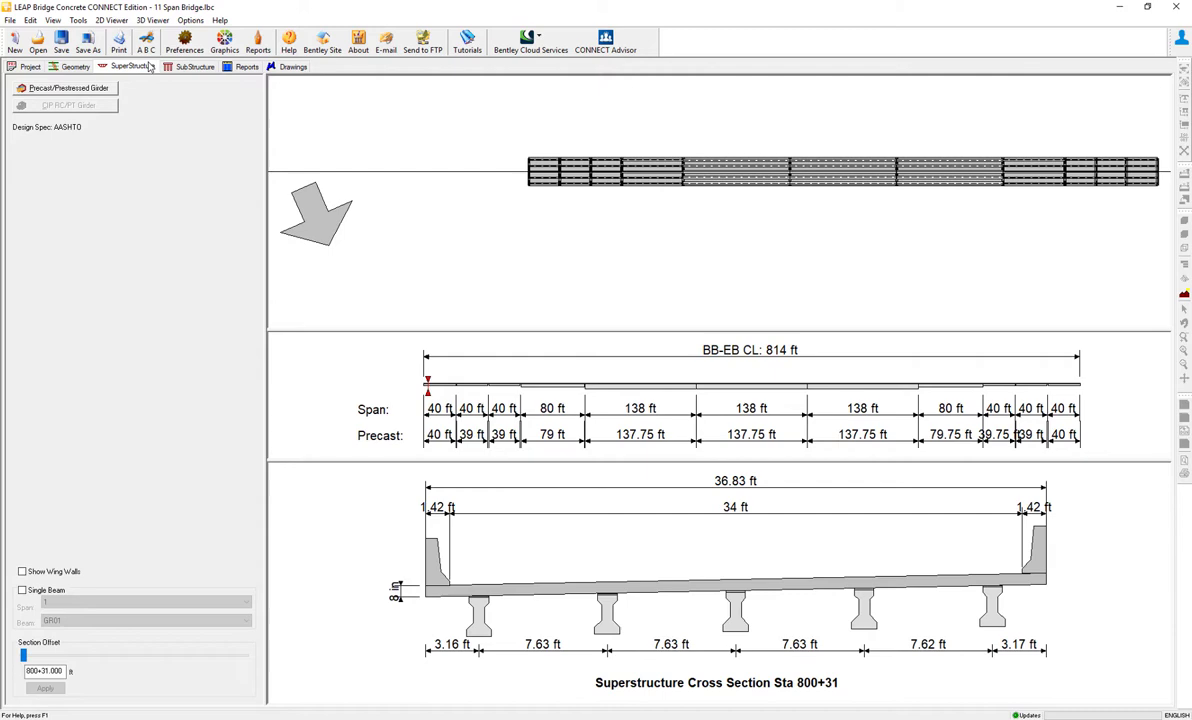
Open the Precast/Prestressed Girder design and set Span Type to Multi-Span (Mixed).
click(73, 92)
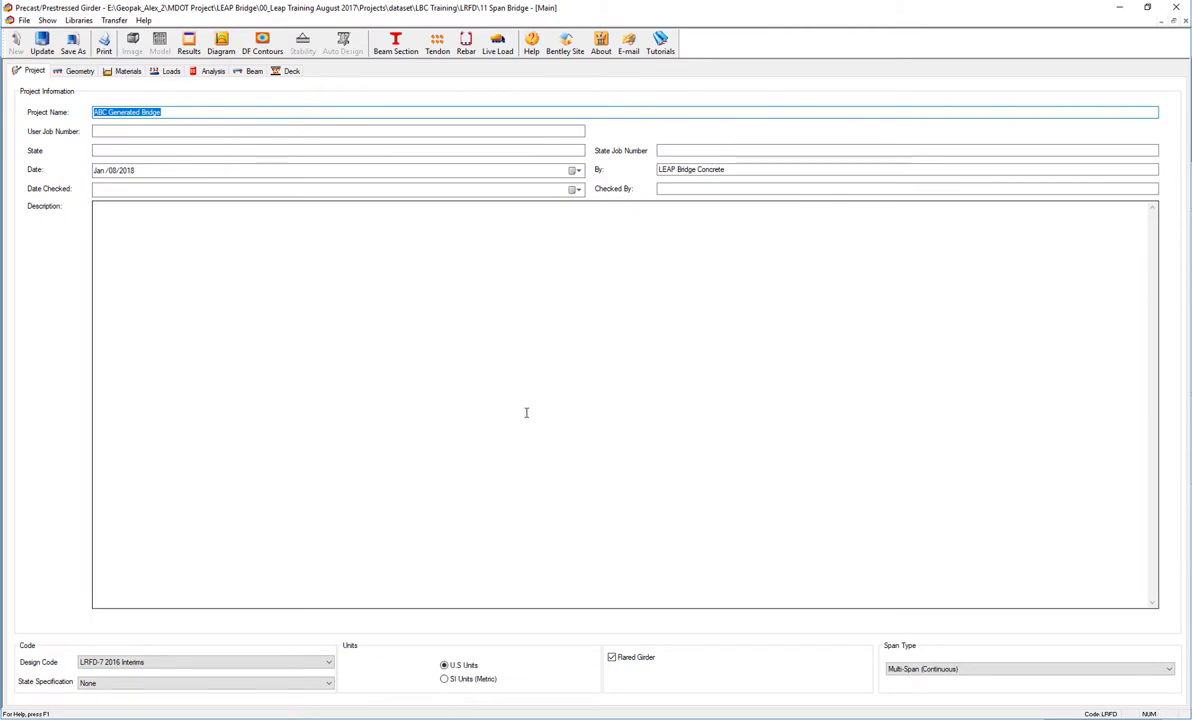
click(926, 670)
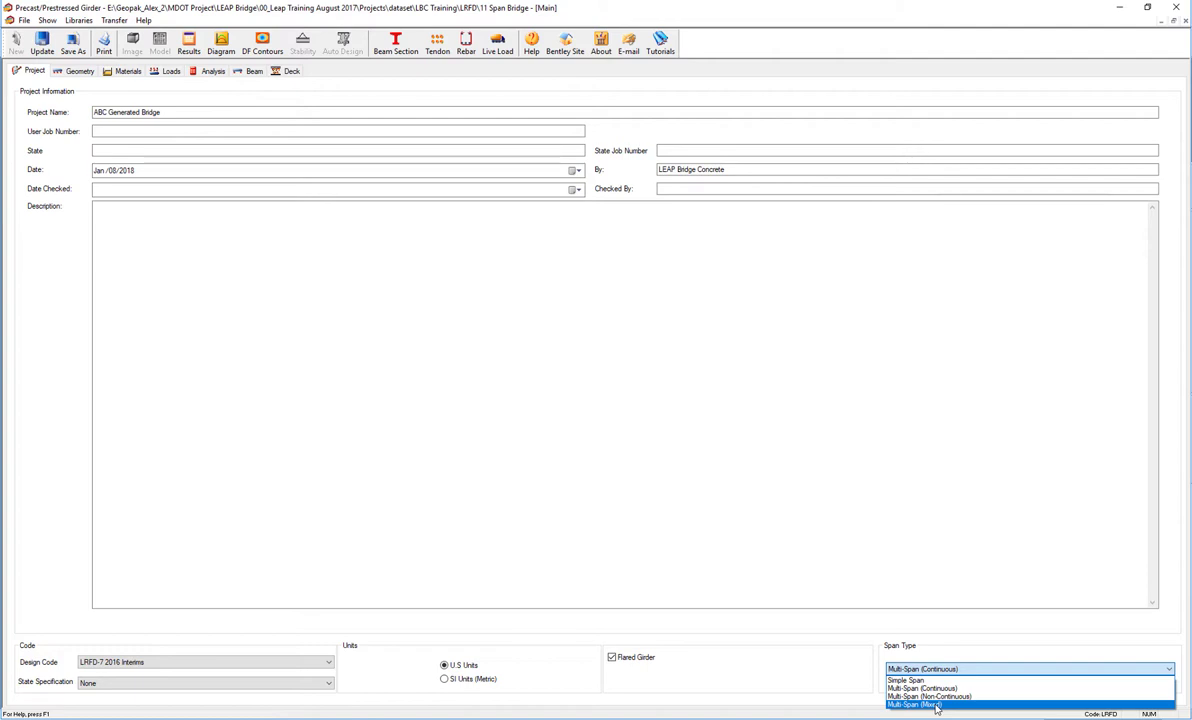
click(937, 706)
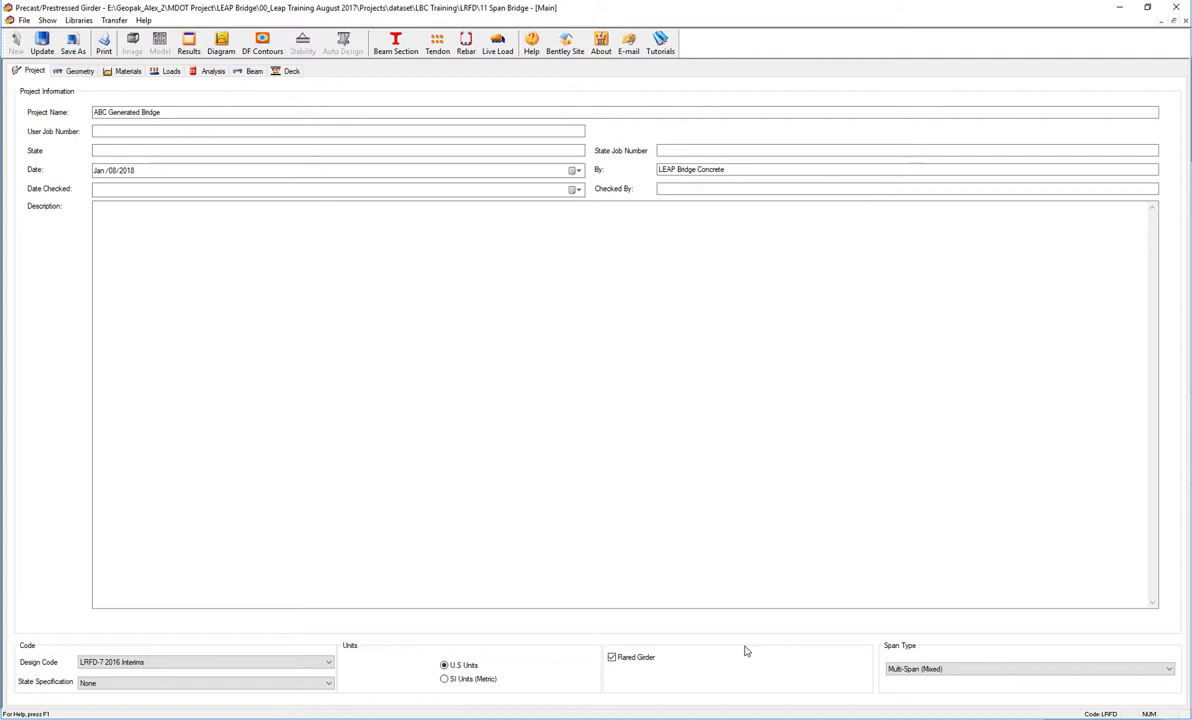
Turn off Flared Girder, accepting the data-loss warning, and keep the LRFD-7 2016 Interims design code.
click(612, 658)
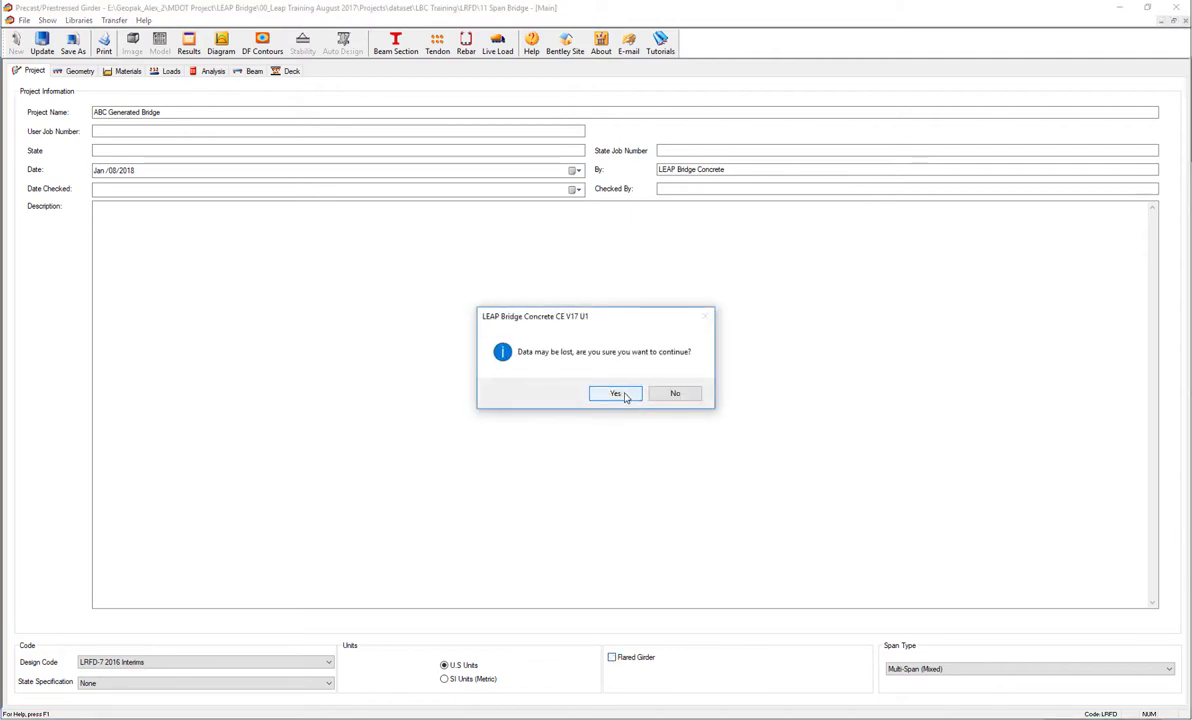
click(621, 394)
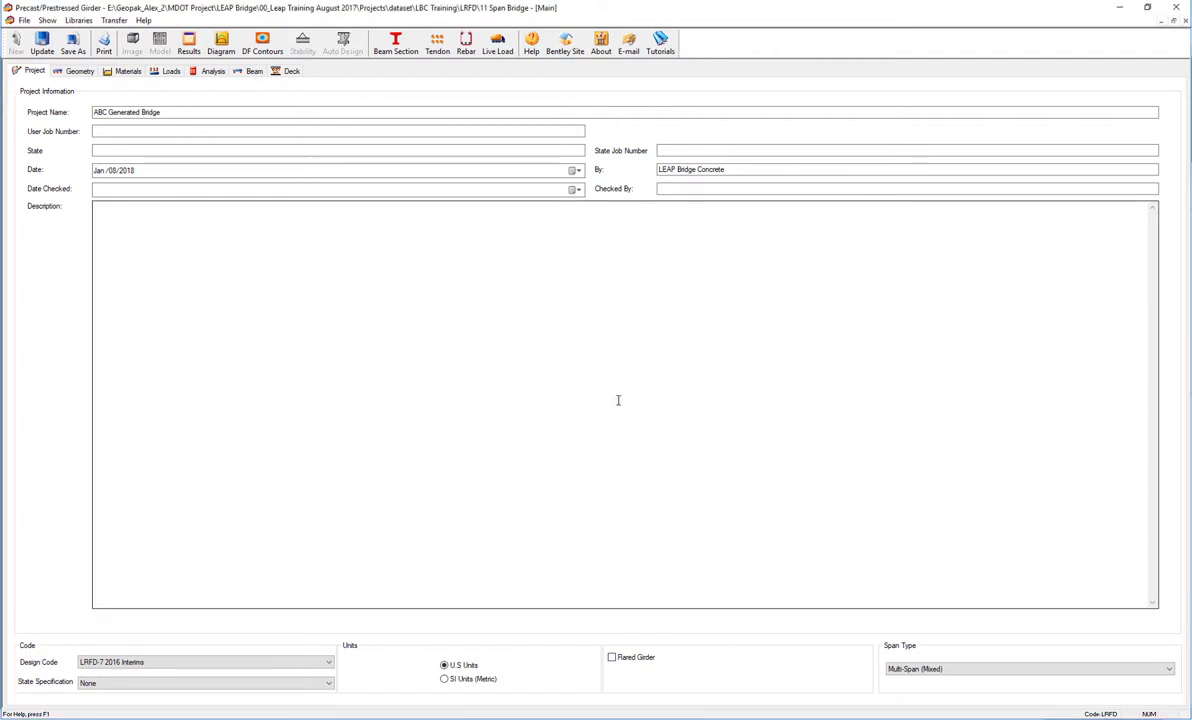
click(298, 666)
click(298, 666)
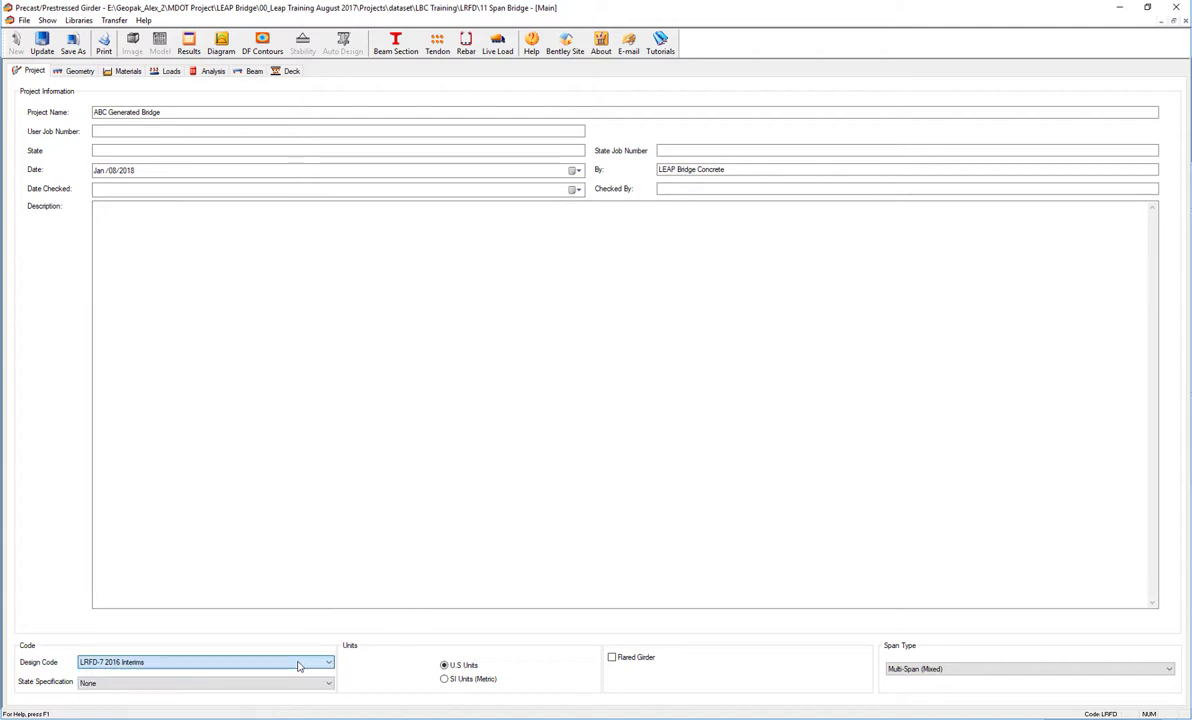
On the Geometry tab, add Unit Data rows until five bridge units exist.
click(80, 73)
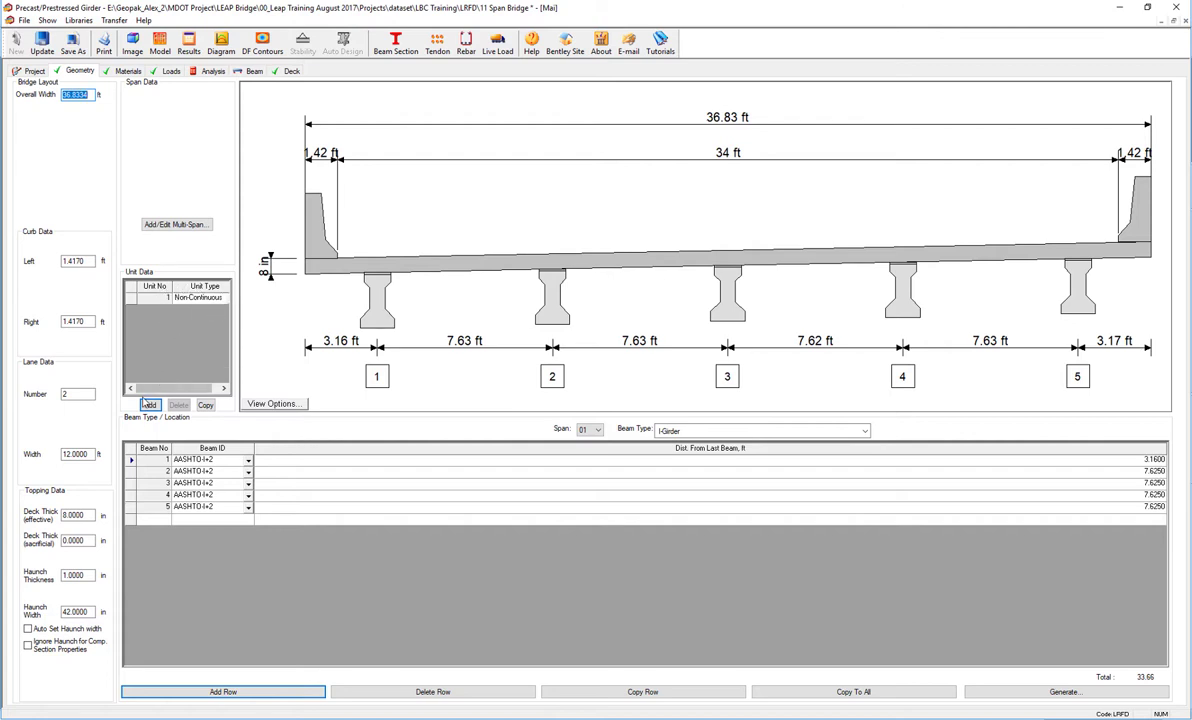
click(150, 405)
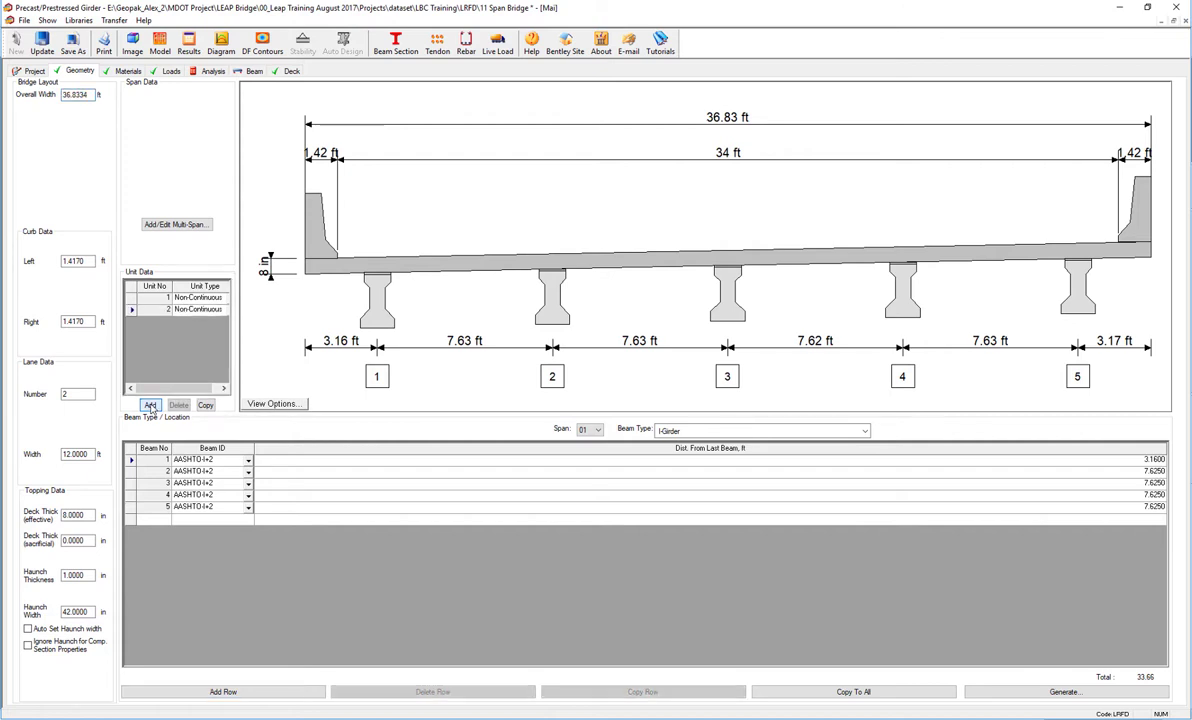
click(150, 405)
click(150, 405)
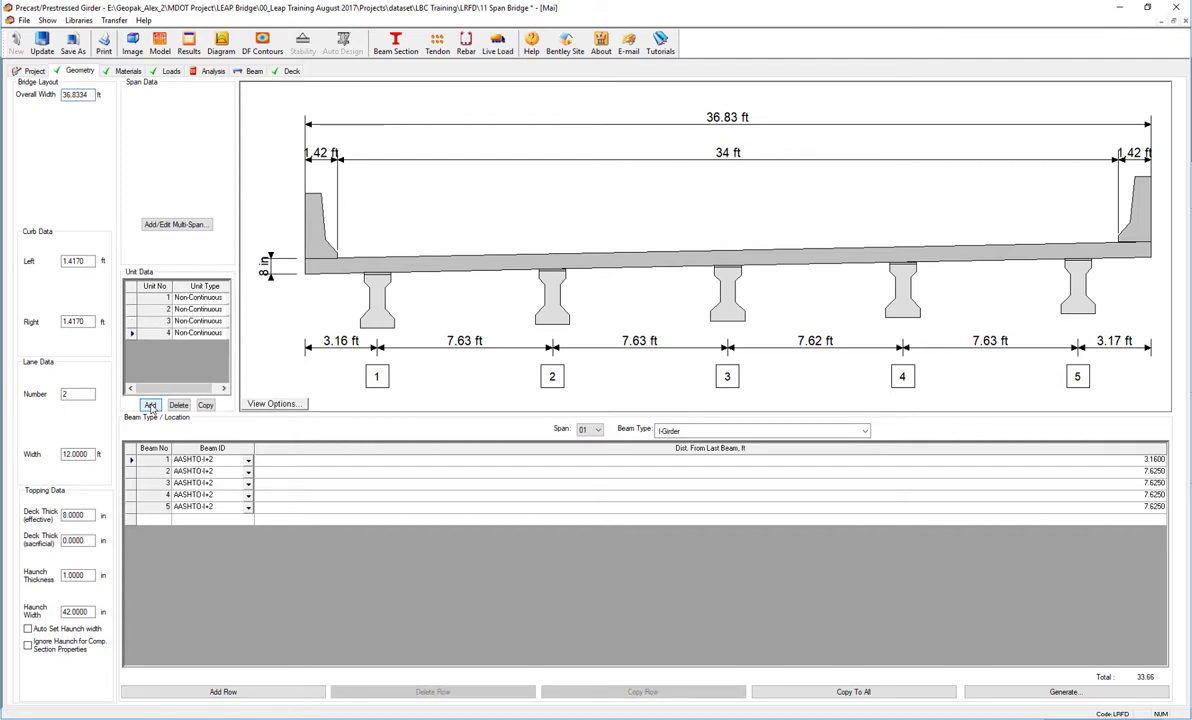
click(150, 405)
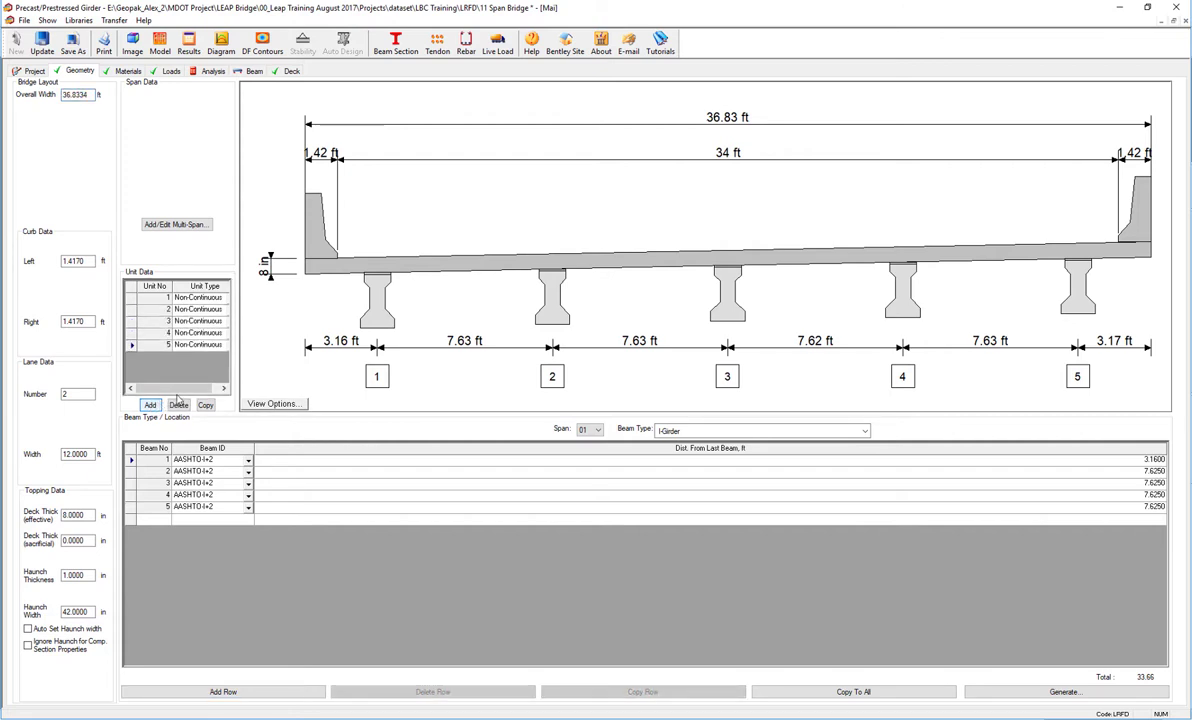
Set units 1, 4 and 5 to Continuous, leaving units 2 and 3 non-continuous.
click(198, 298)
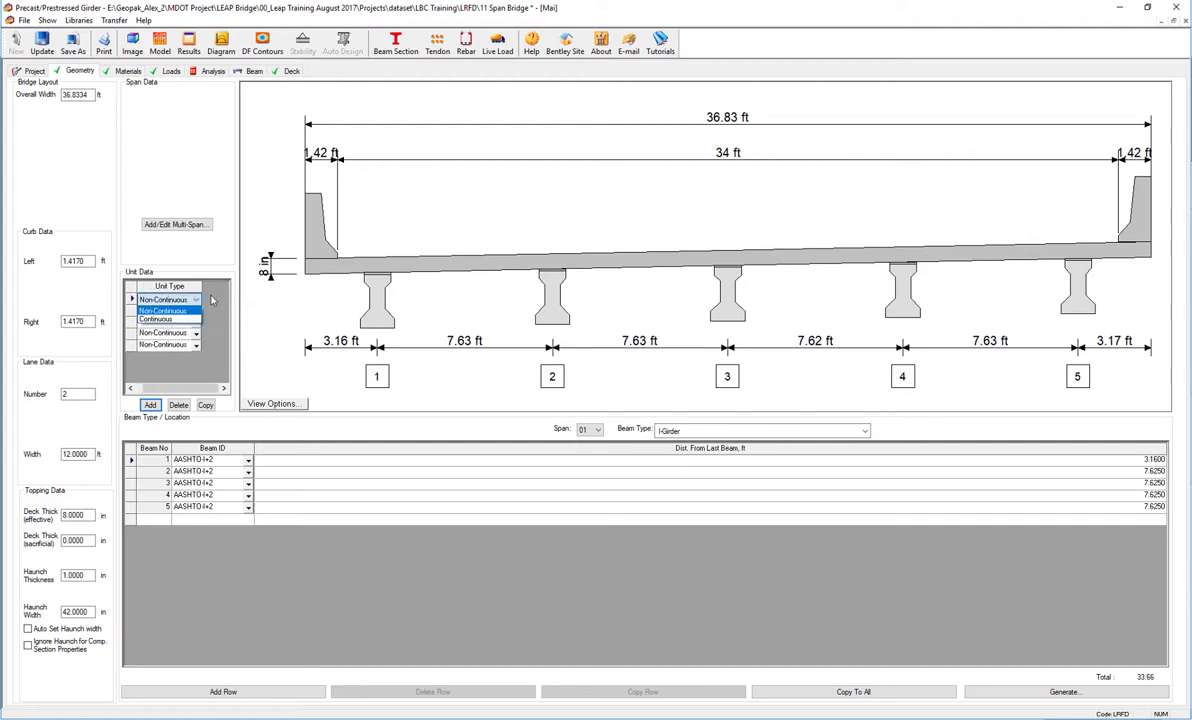
click(160, 319)
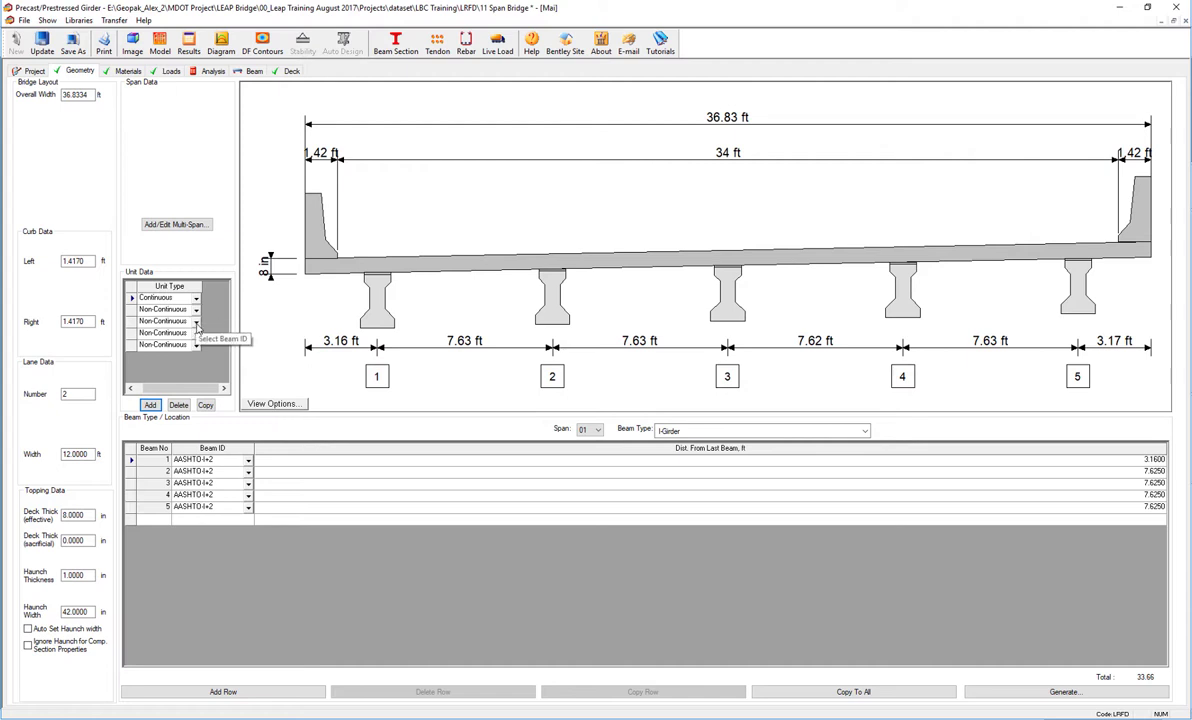
click(196, 333)
click(194, 352)
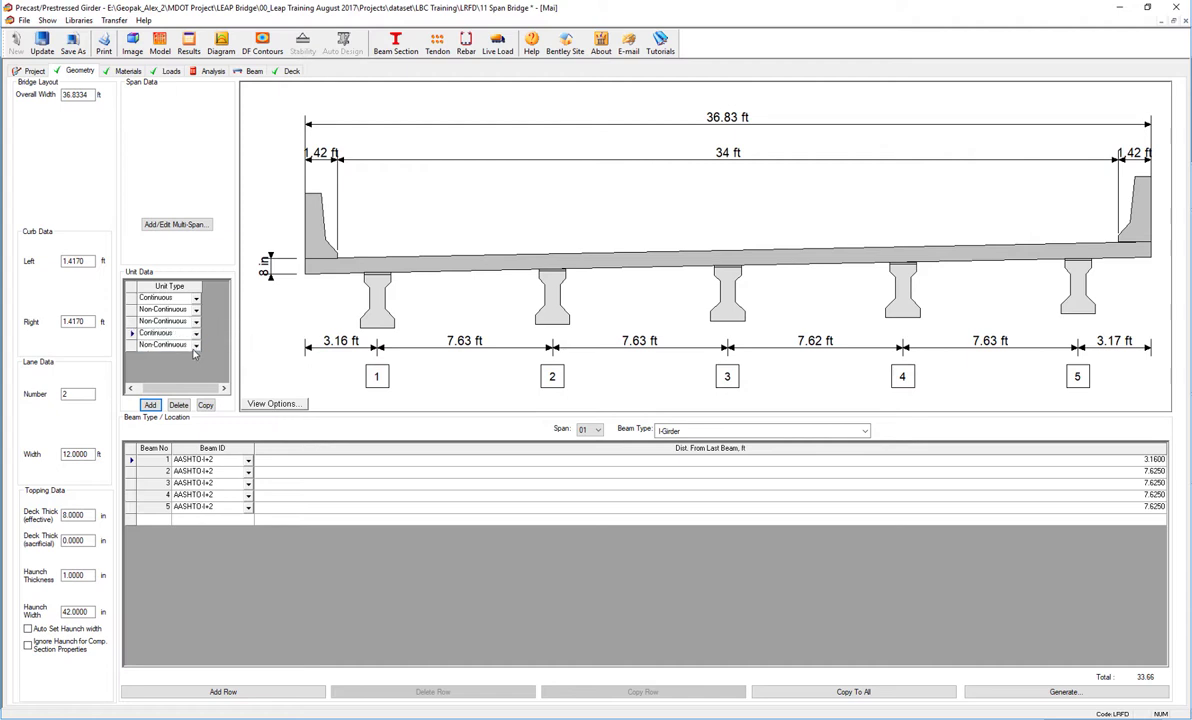
click(196, 346)
click(170, 322)
In the multi-span table, keep spans 1–2 in unit 1 and assign spans 3–5 to unit 2.
click(165, 226)
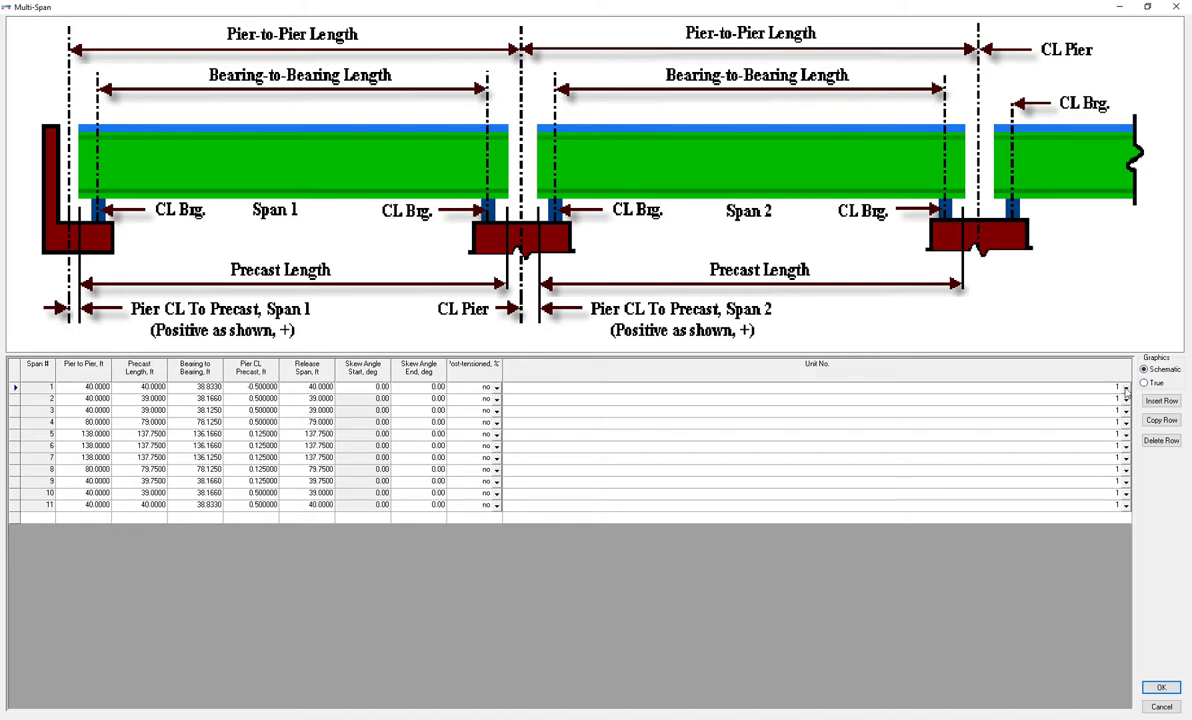
click(1125, 388)
click(1125, 390)
click(1125, 400)
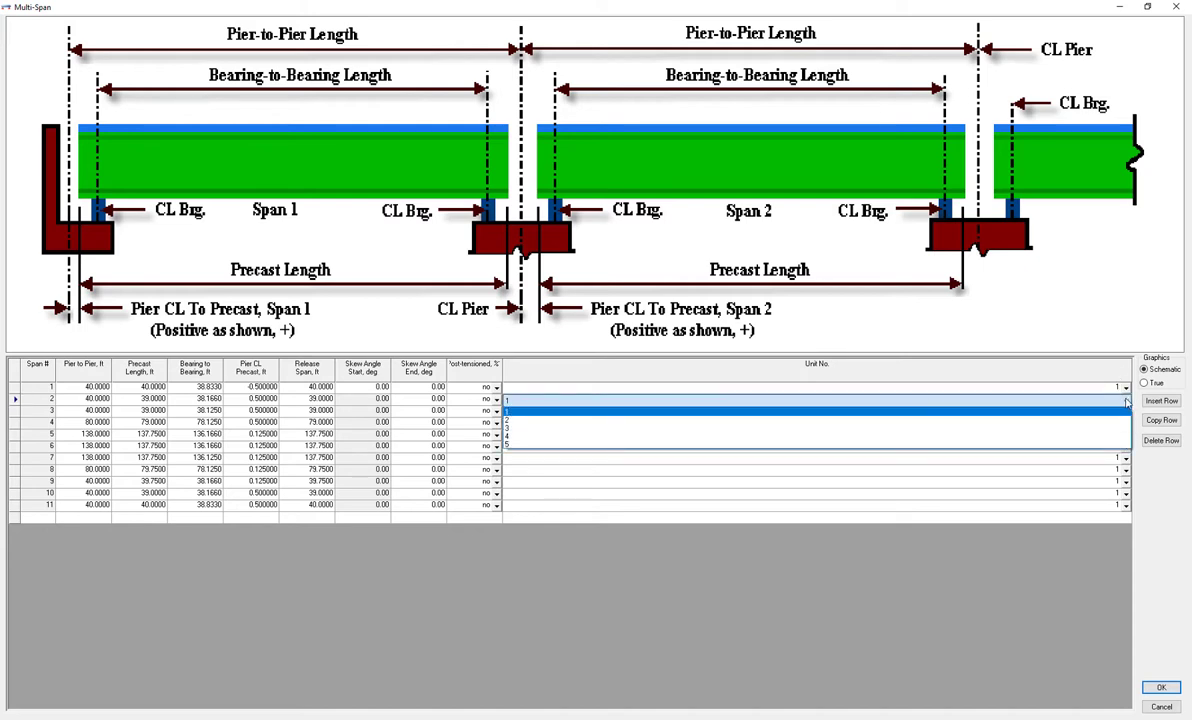
click(1125, 400)
click(1125, 411)
click(1115, 431)
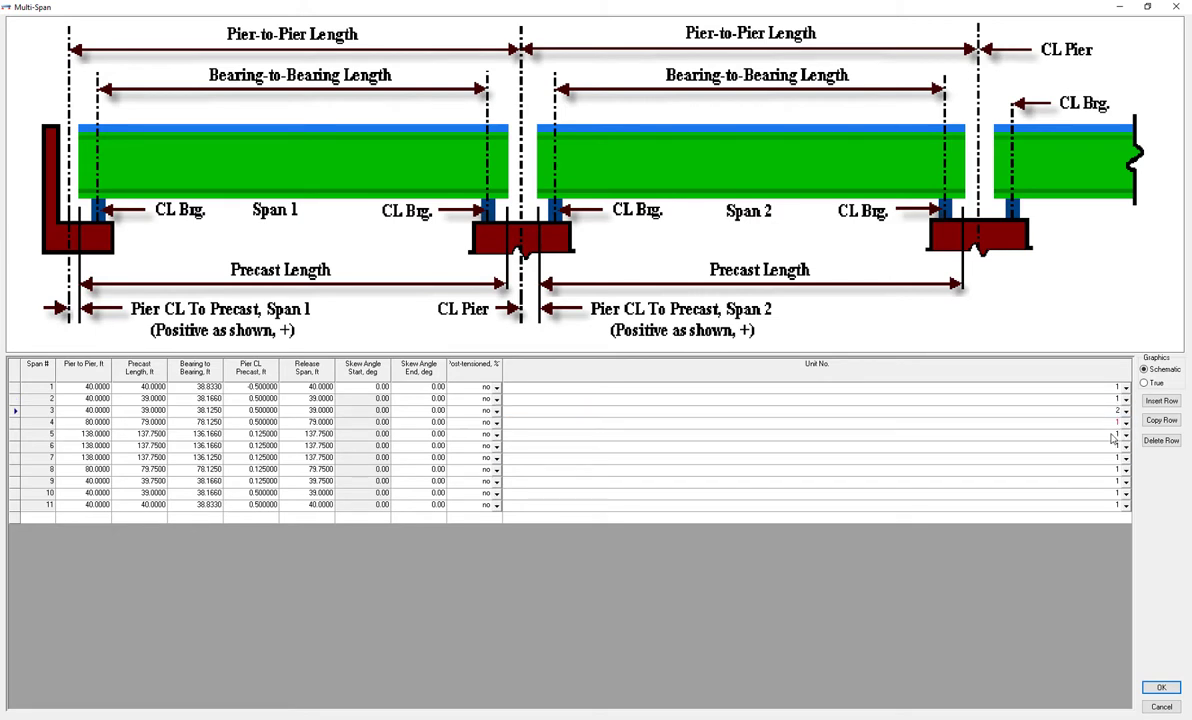
click(1125, 423)
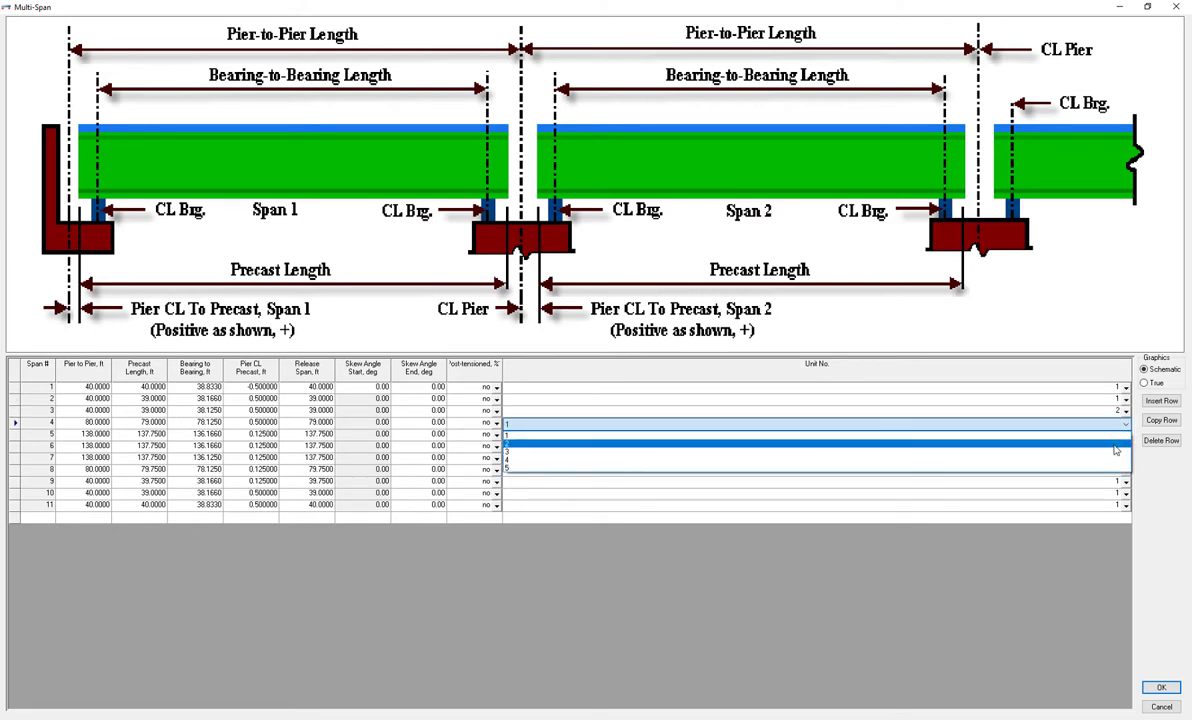
click(1115, 447)
click(1125, 435)
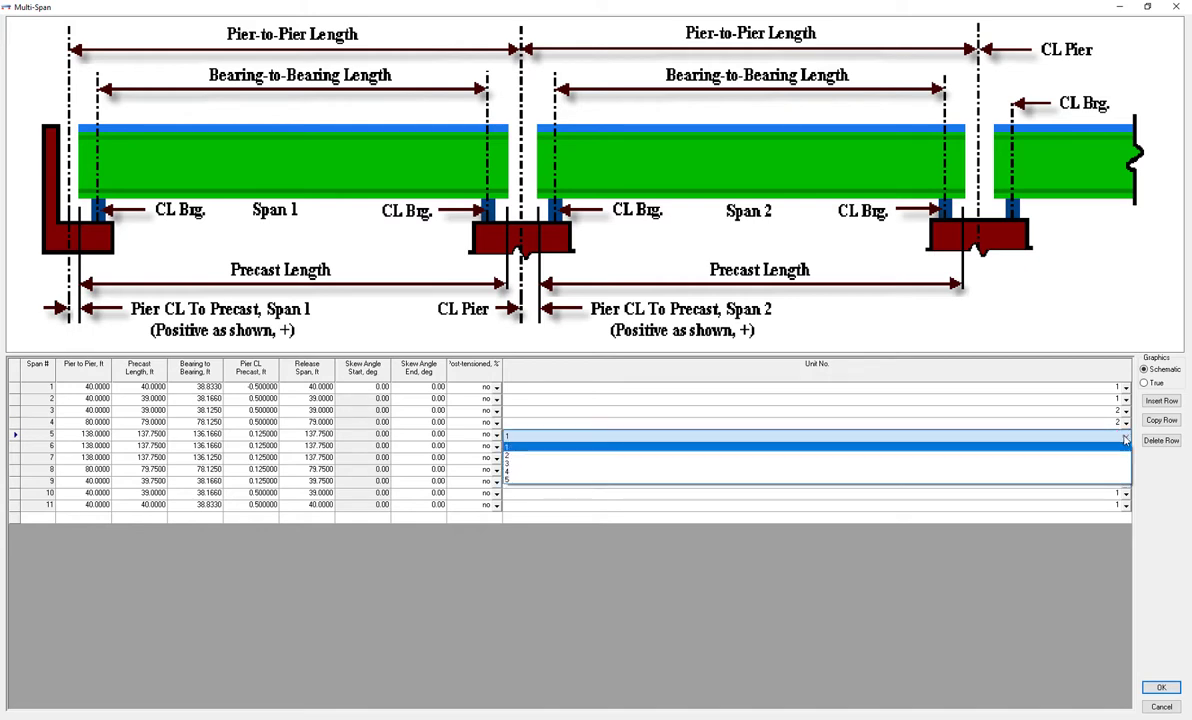
click(1124, 459)
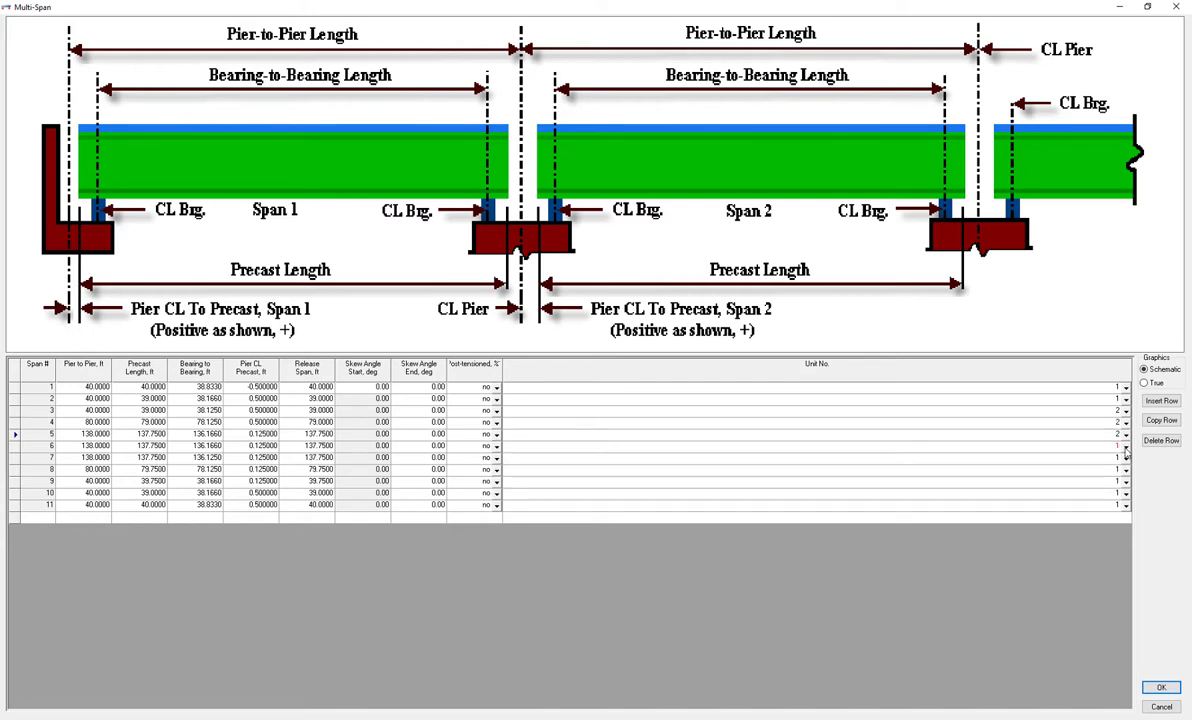
Assign spans 6–7 to unit 3, spans 8–9 to unit 4, and spans 10–11 to unit 5.
click(1125, 446)
click(1115, 478)
click(1124, 458)
click(1107, 491)
click(1125, 470)
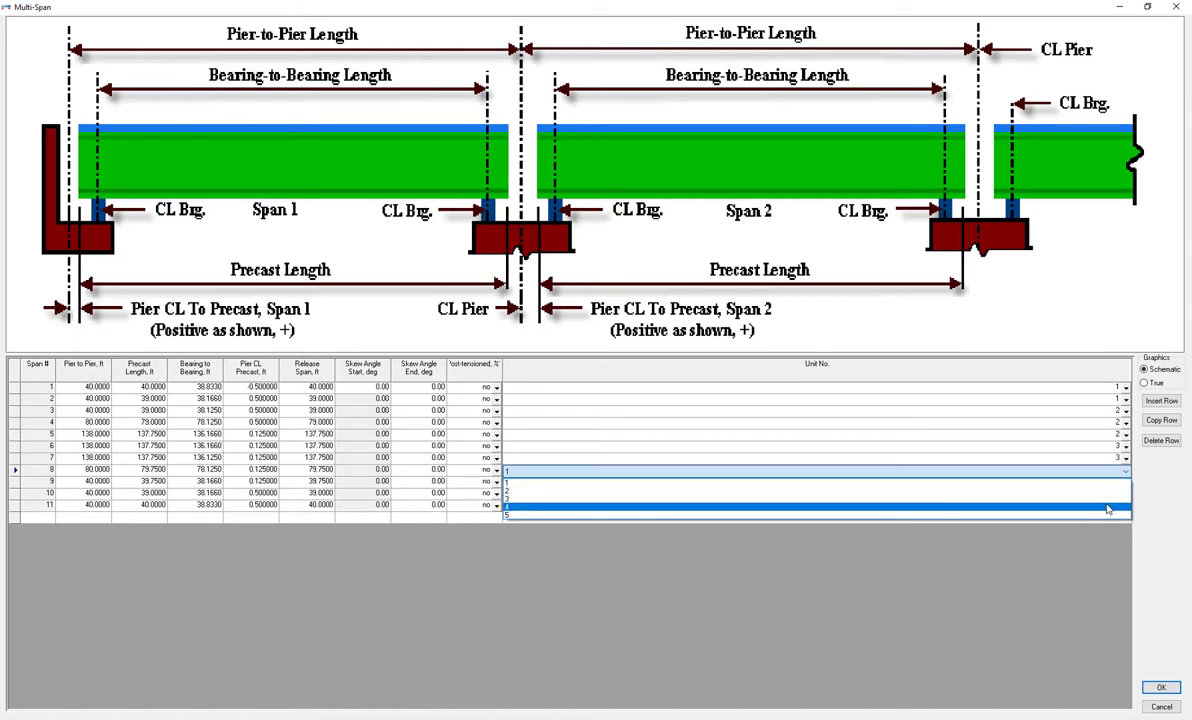
click(1040, 507)
click(1125, 483)
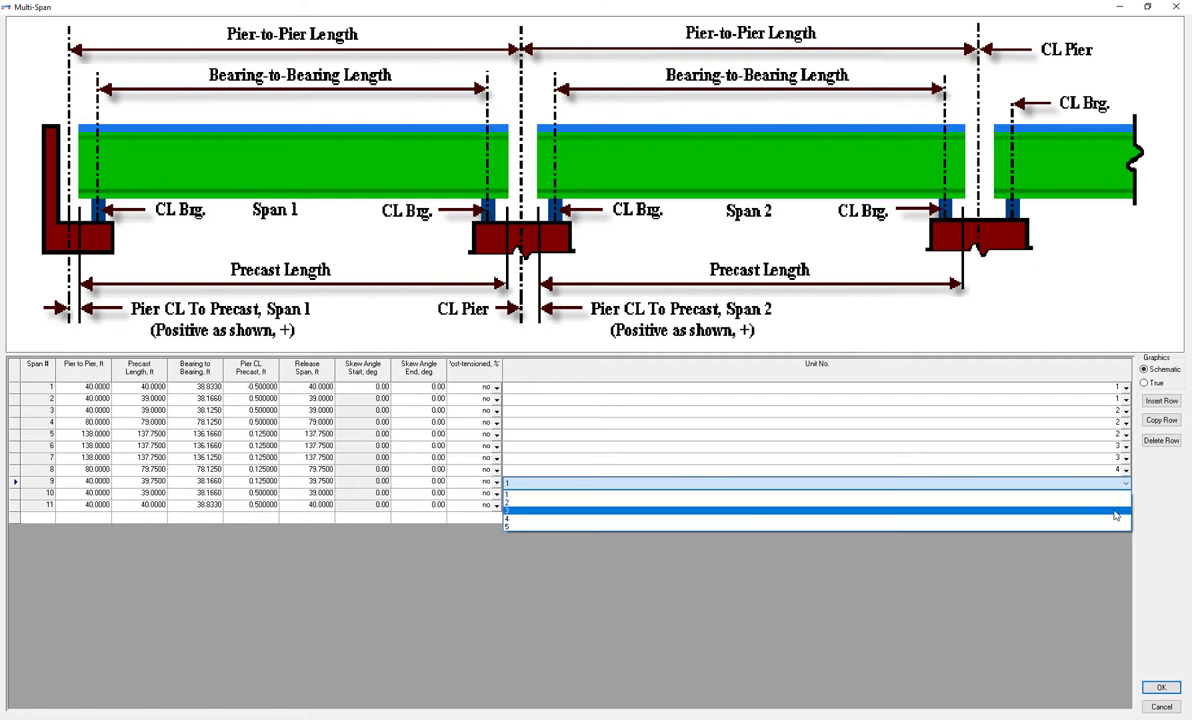
click(1117, 517)
click(1125, 494)
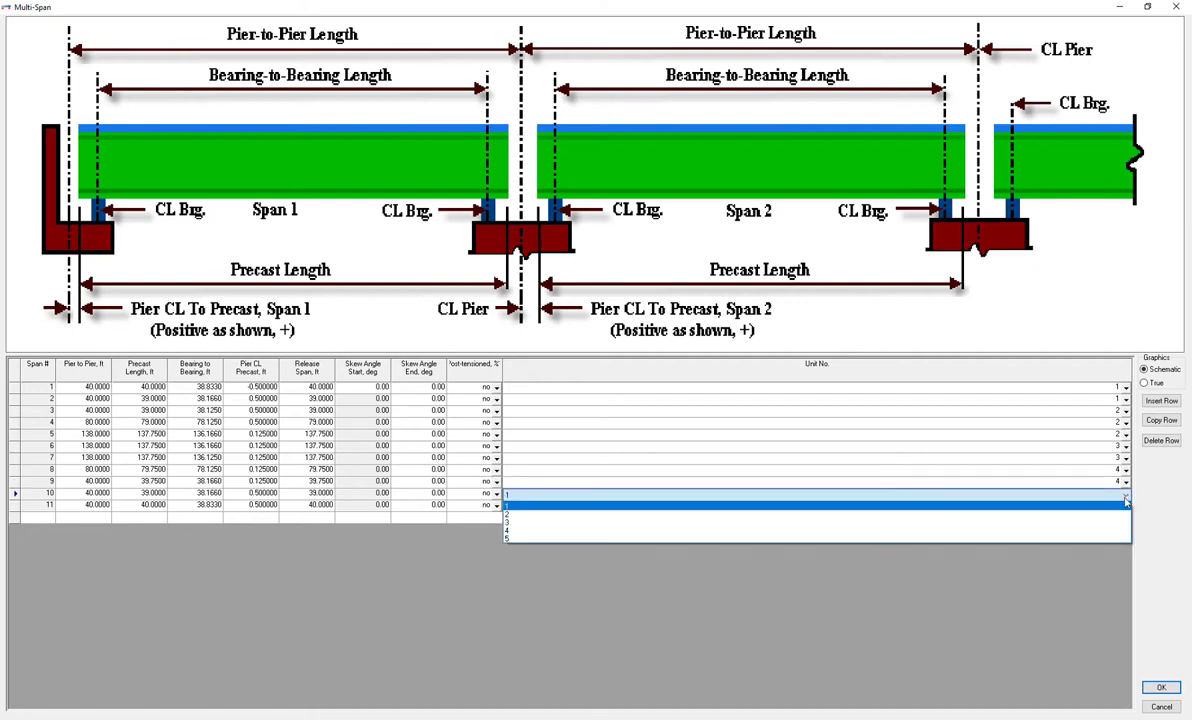
click(1096, 540)
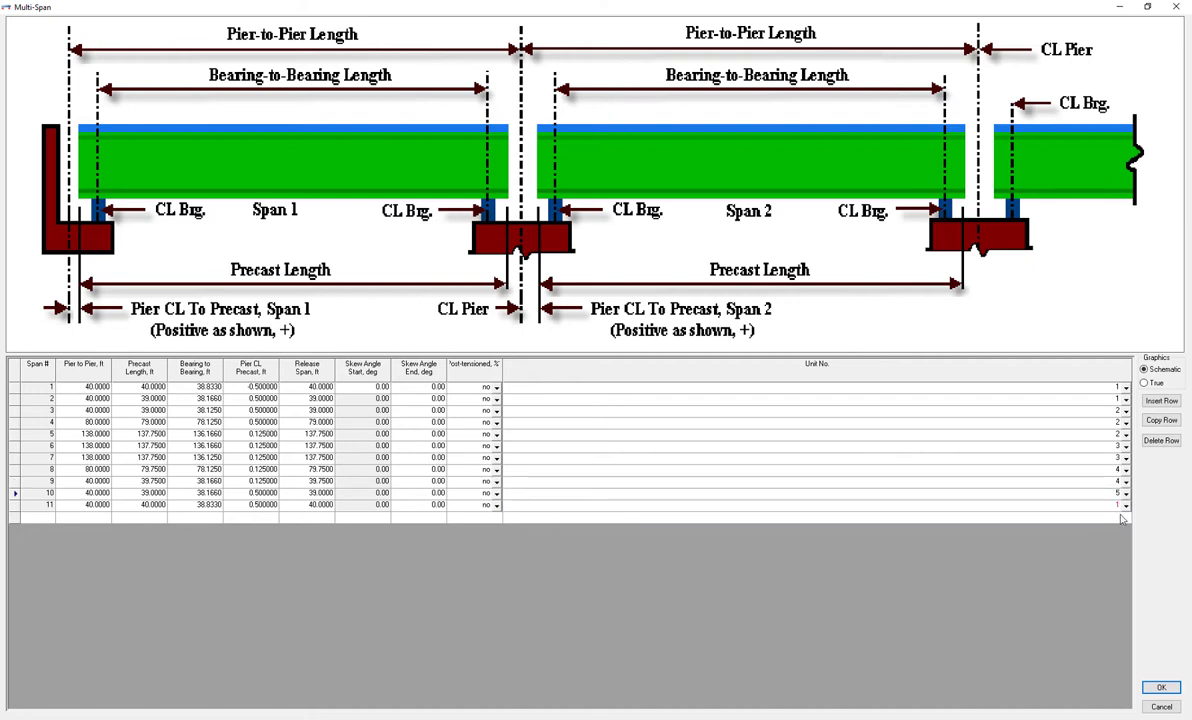
click(1125, 505)
click(1107, 551)
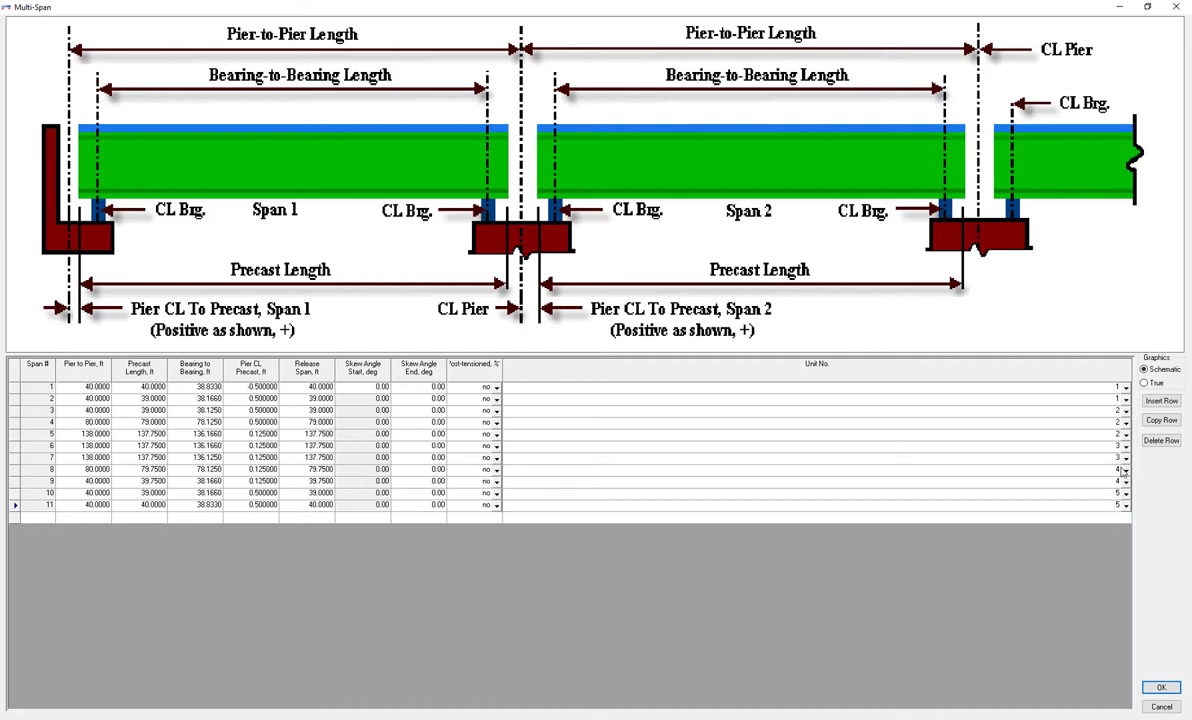
Confirm the span layout, go to the Analysis page, and dismiss the overhang width warning.
click(1161, 687)
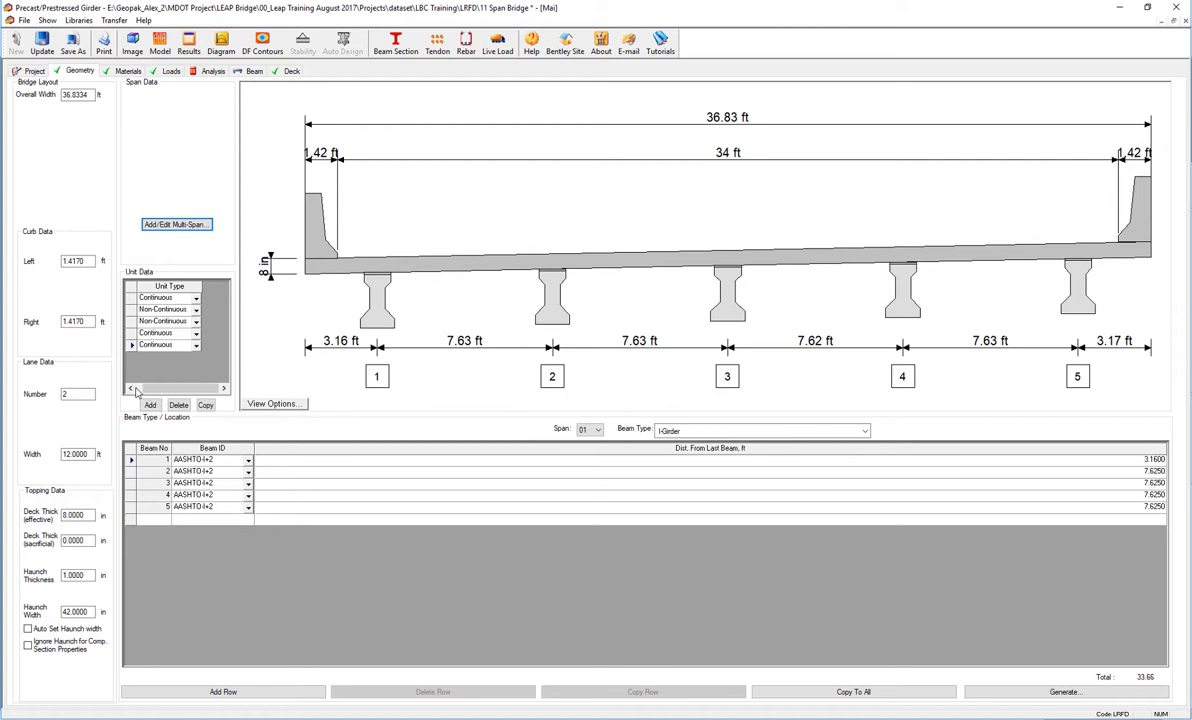
click(130, 388)
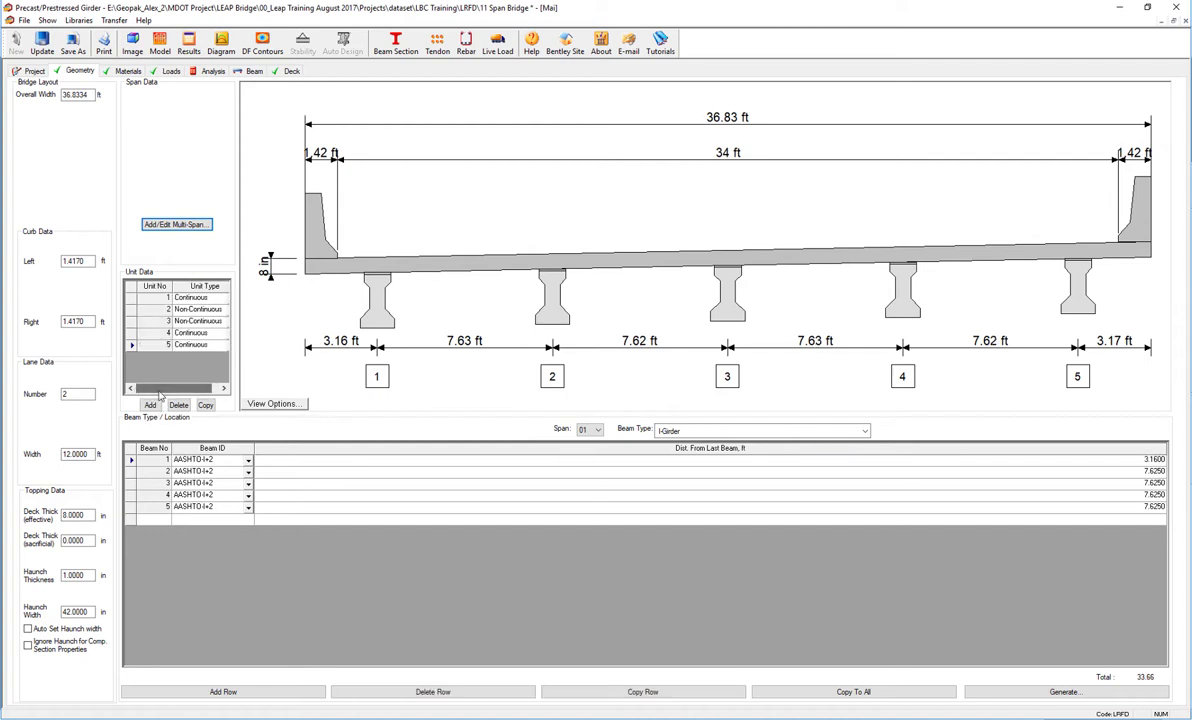
click(206, 74)
click(206, 74)
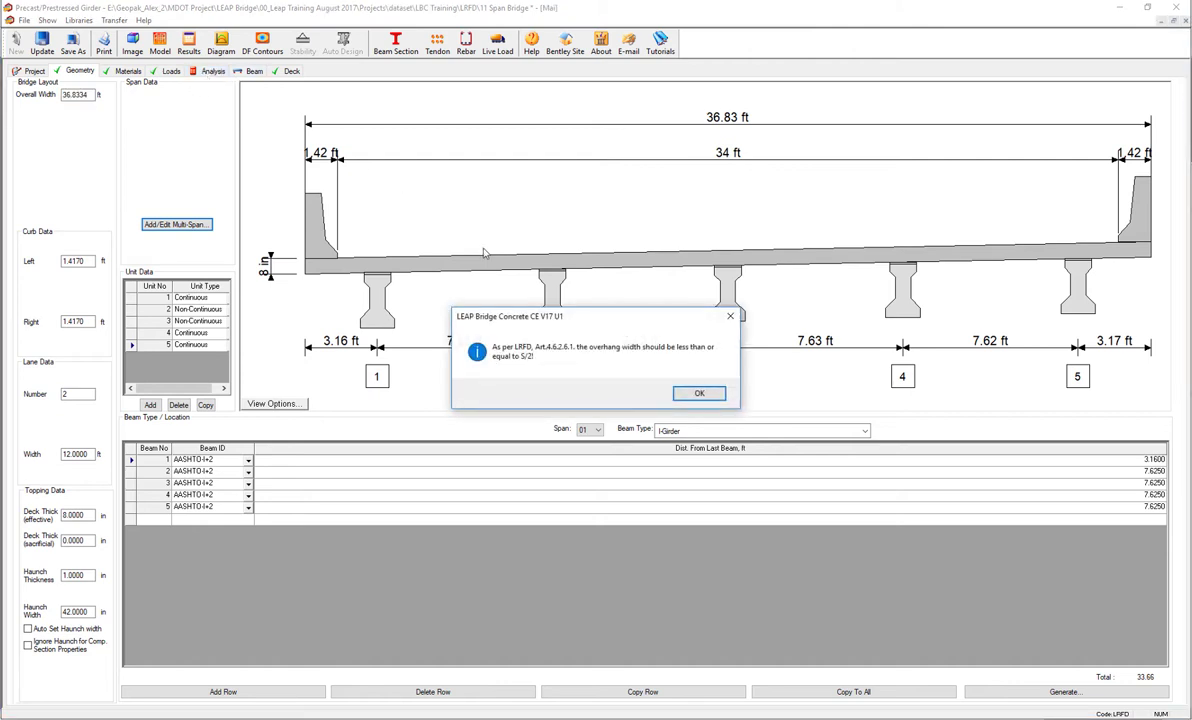
click(692, 388)
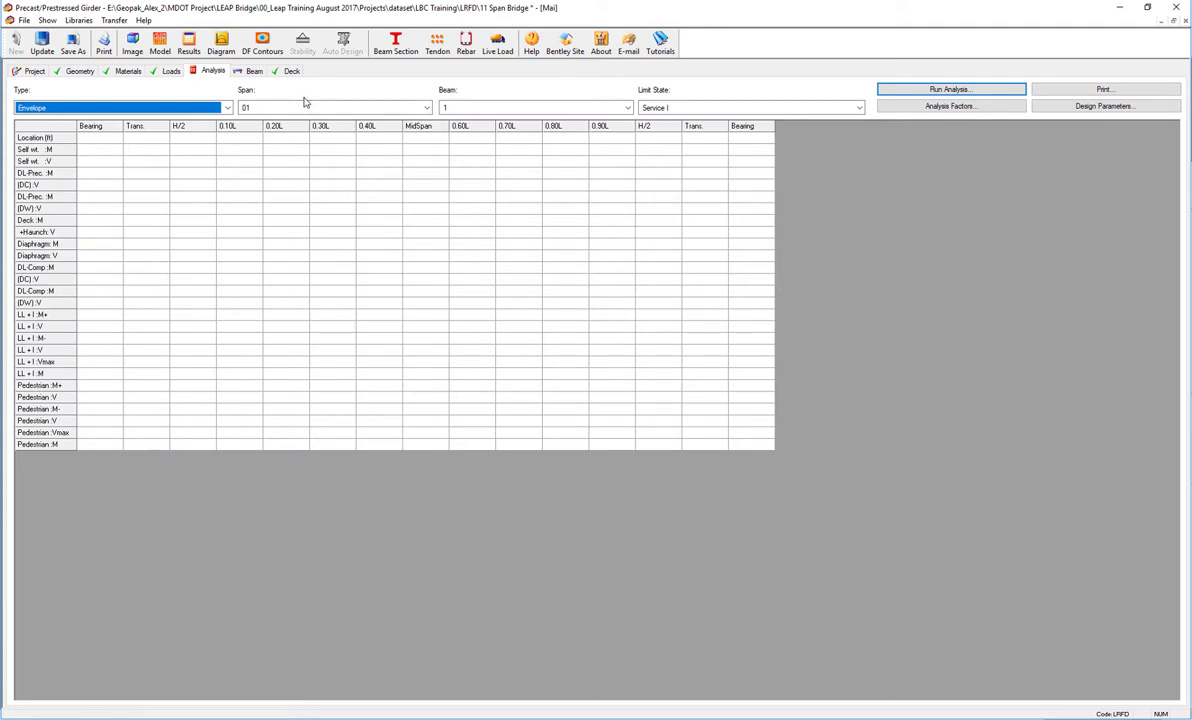
Run the bridge analysis, check the span 01 girder layout, then return to the results table.
click(920, 91)
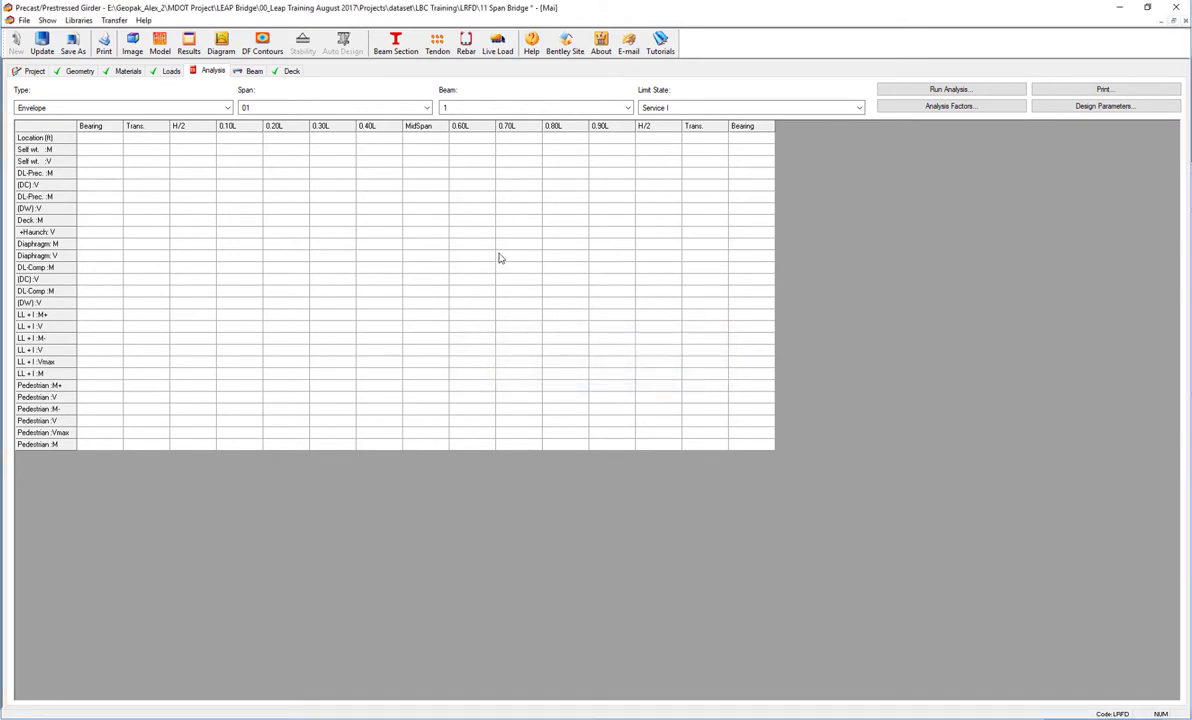
click(263, 72)
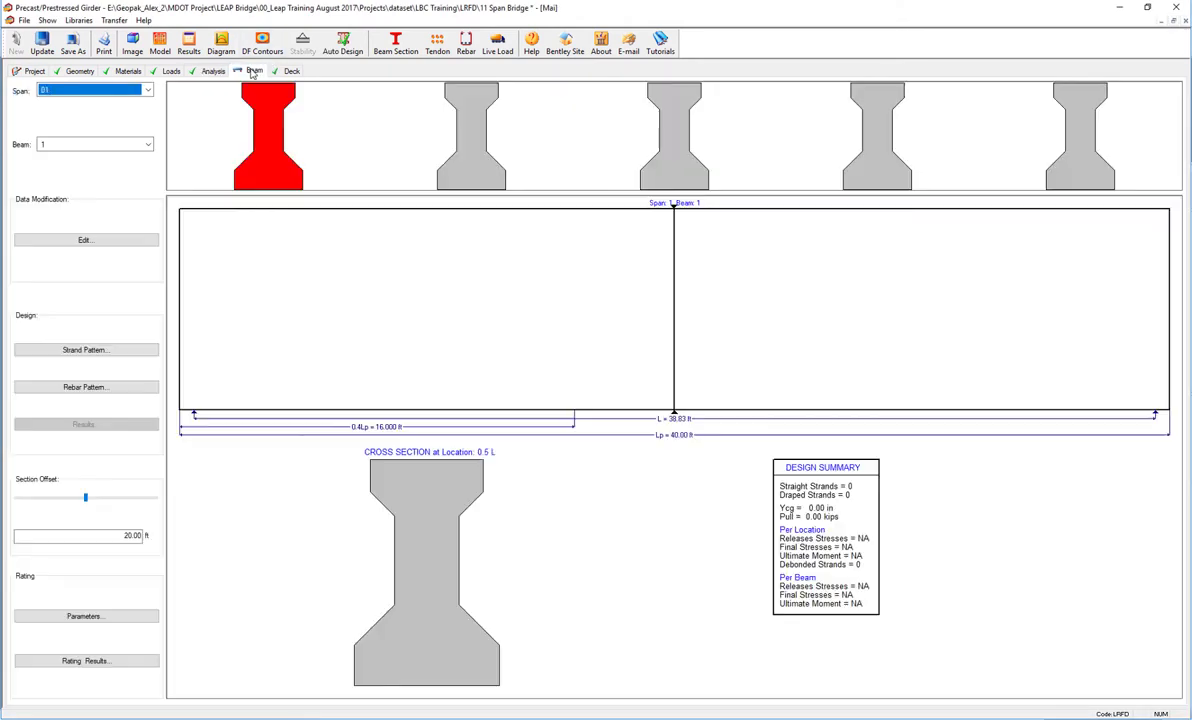
click(213, 72)
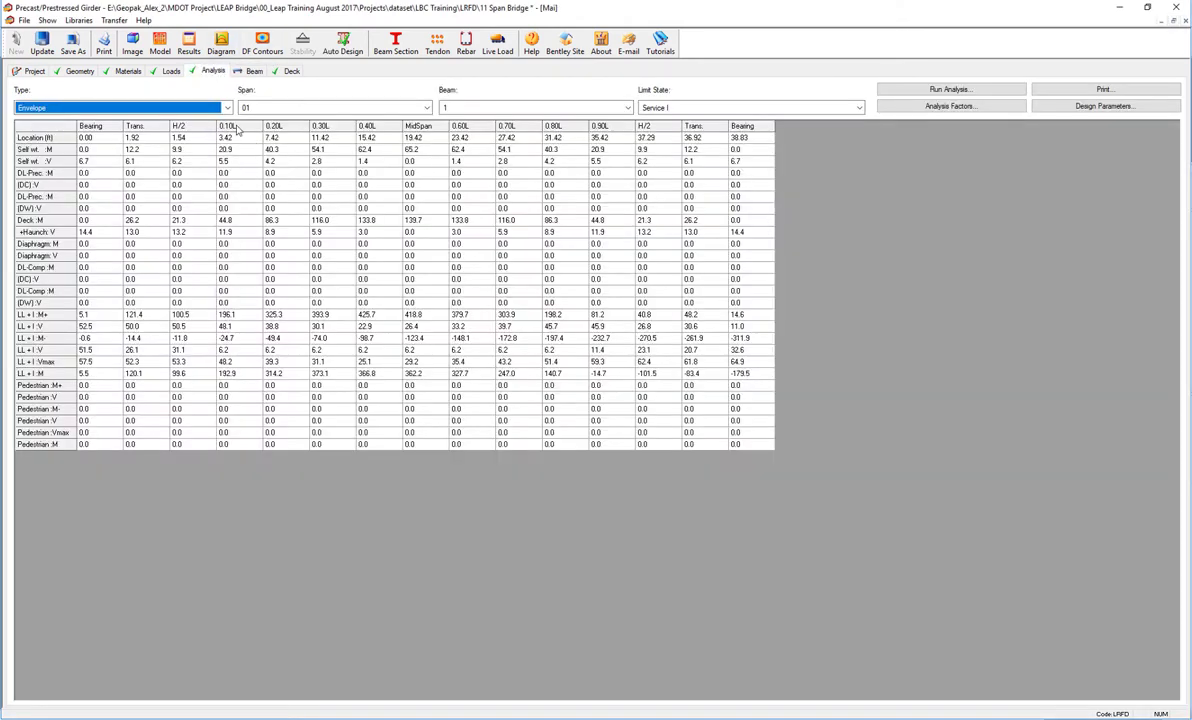
click(222, 42)
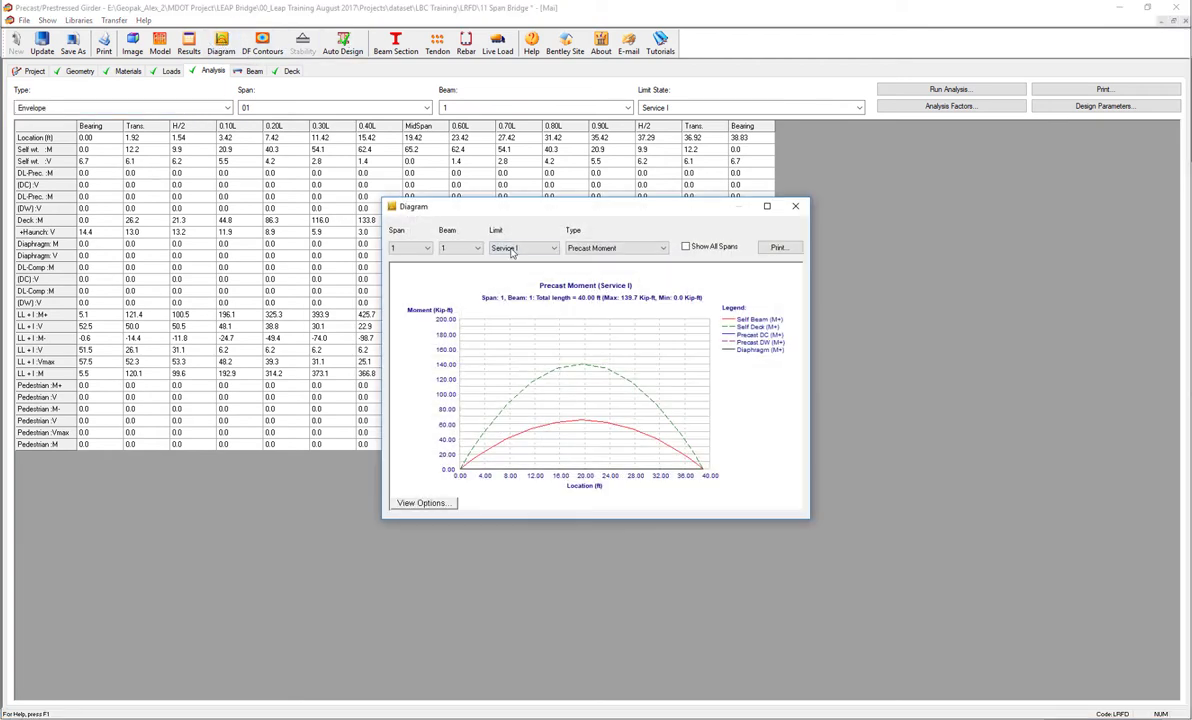
click(686, 247)
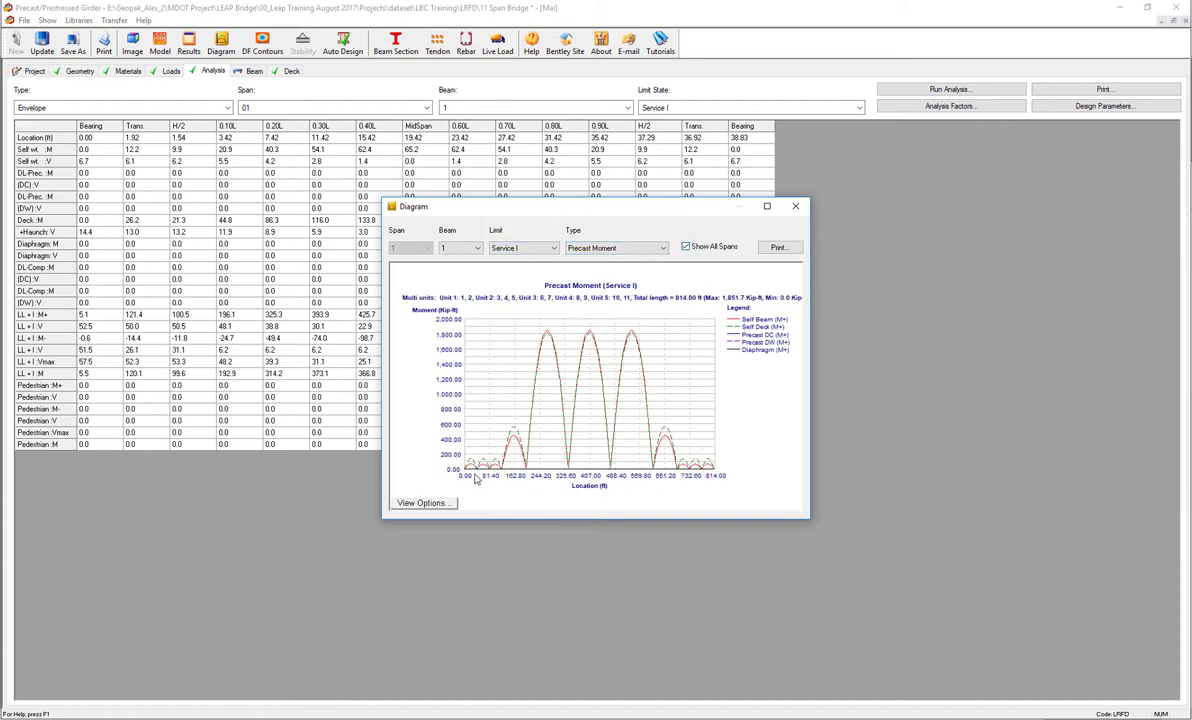
click(520, 248)
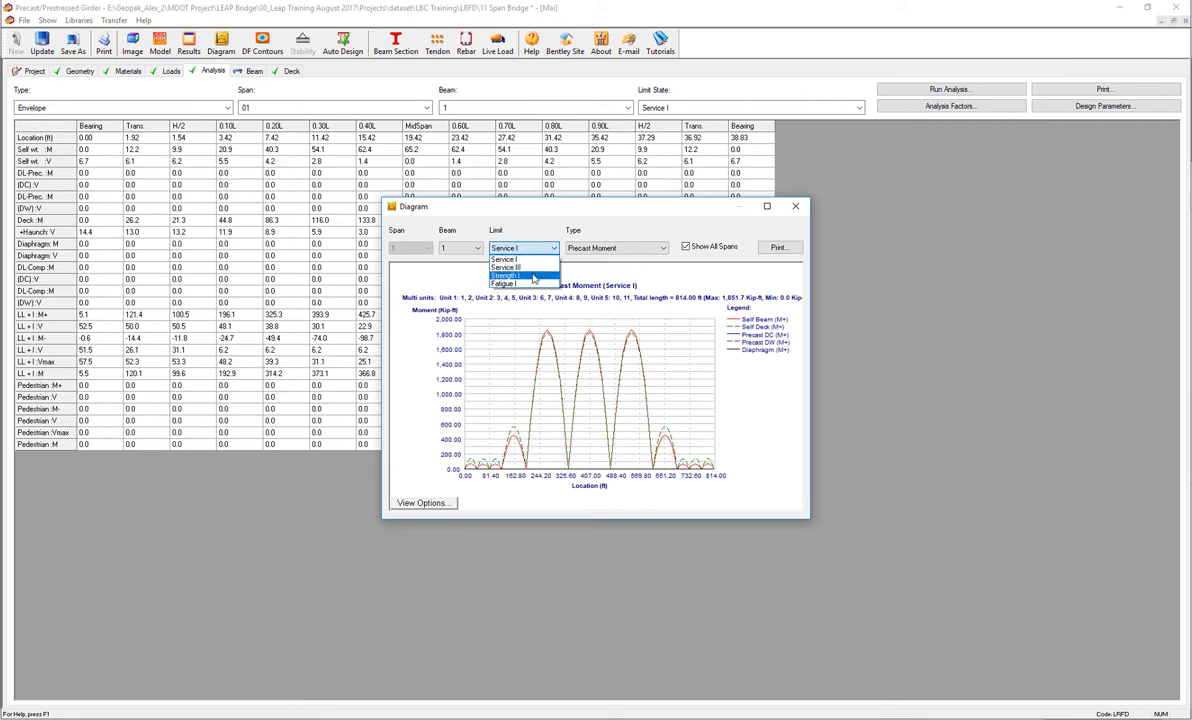
click(530, 275)
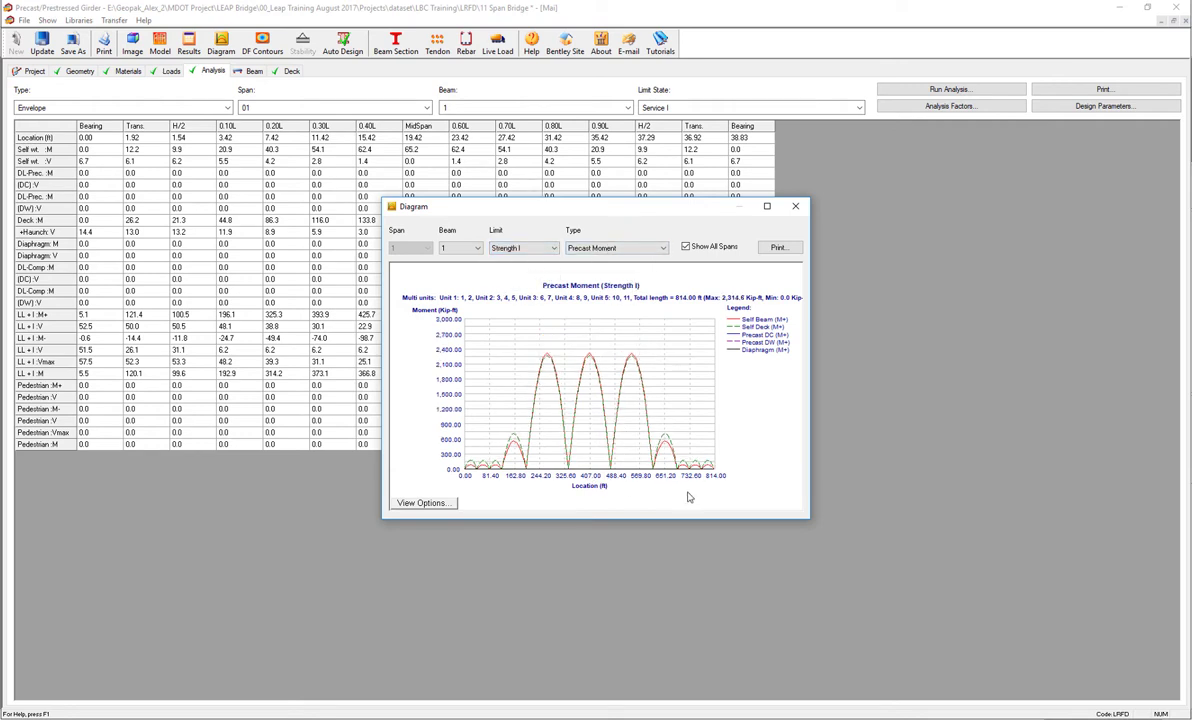
click(797, 207)
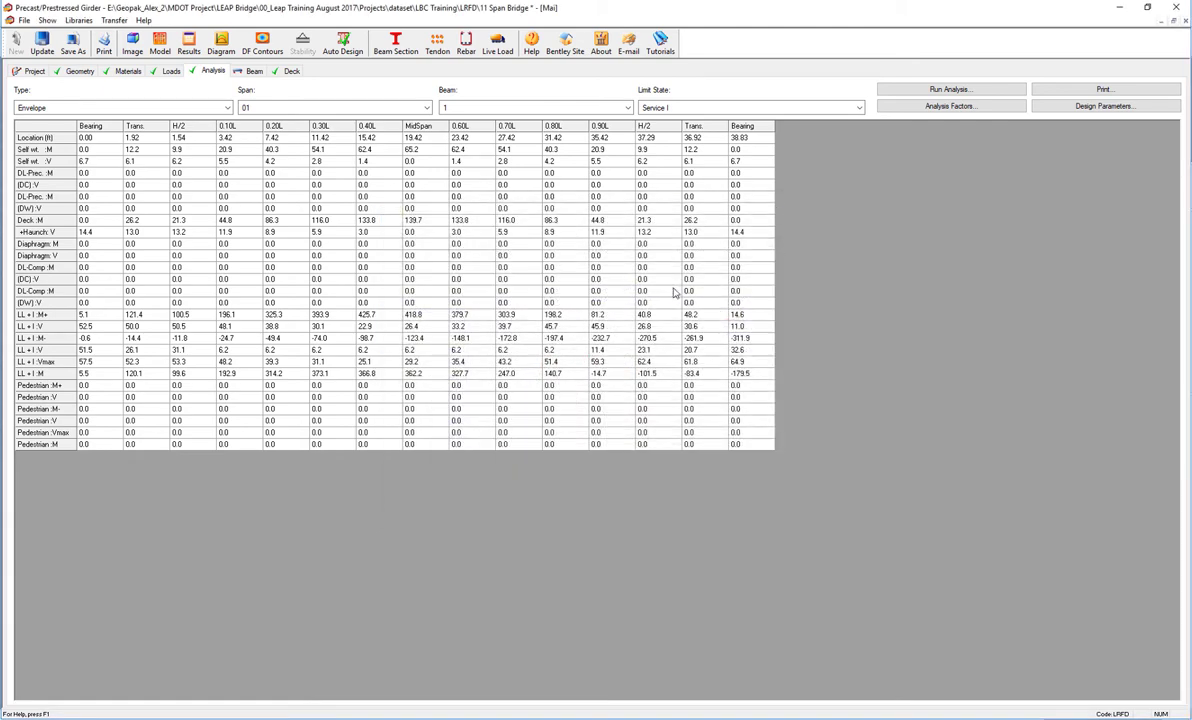